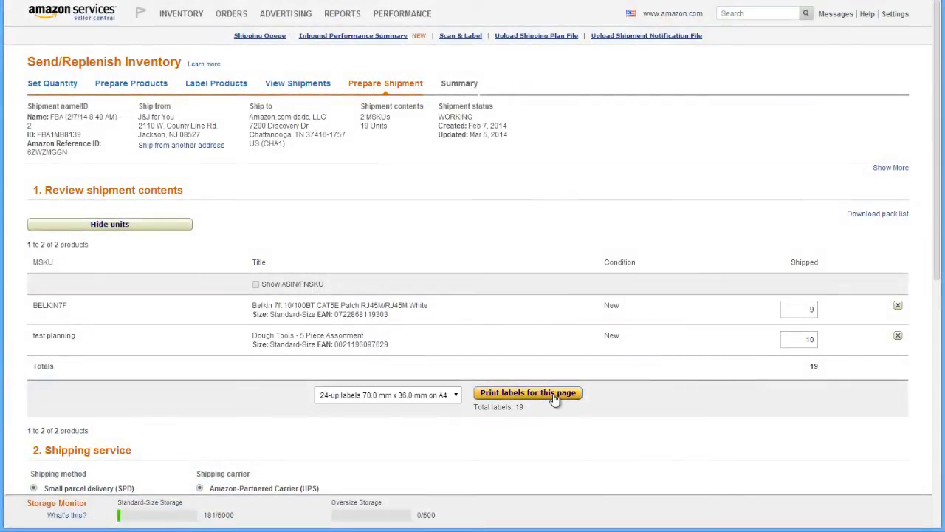
- Print 24-up A4 product labels for the shipment's two MSKUs and open the label PDF
{"action": "left_click", "coordinate": [555, 398]}
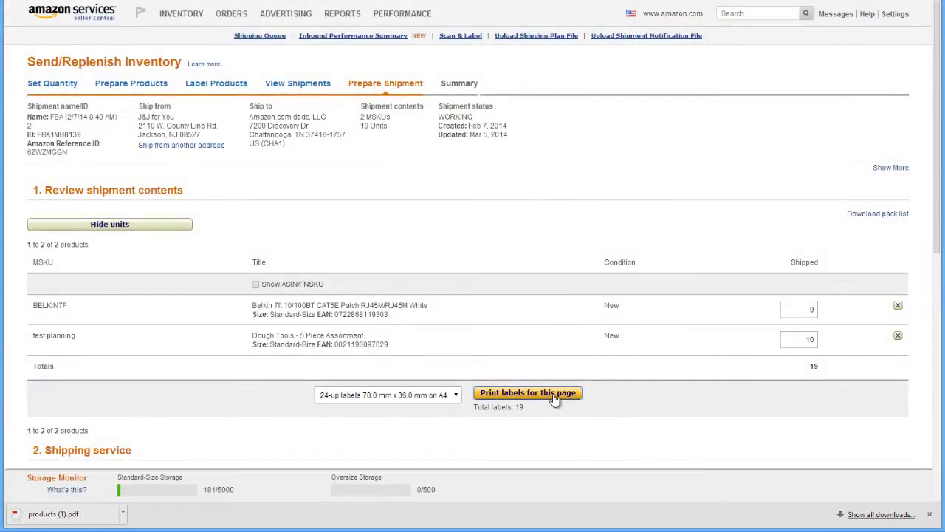
{"action": "left_click", "coordinate": [90, 517]}
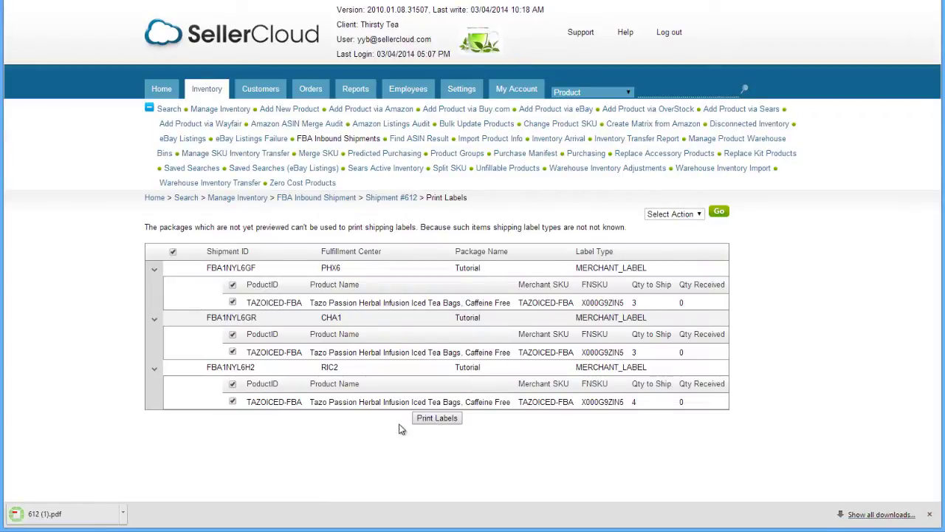
- Open the downloaded 612 (1).pdf label file for shipment 612
{"action": "left_click", "coordinate": [87, 513]}
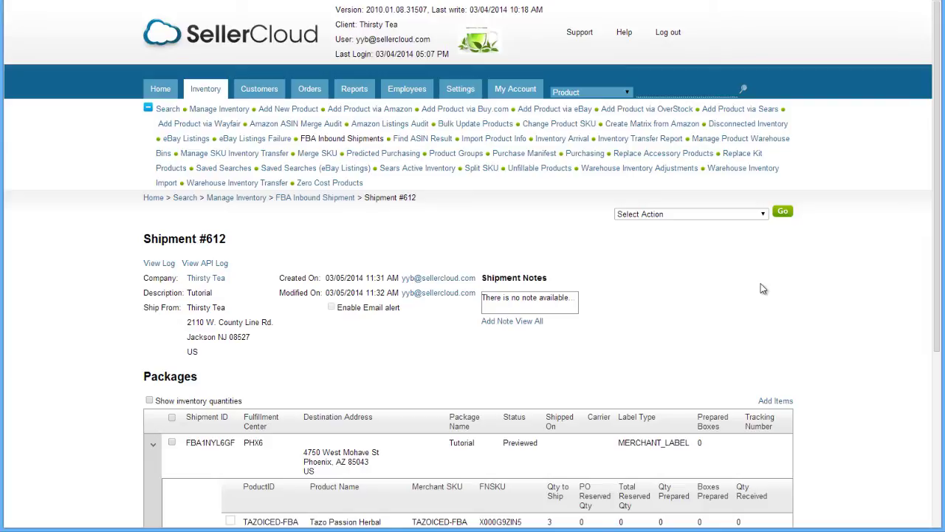
- Print product labels for all three shipment #612 packages and open the resulting PDF
{"action": "left_click", "coordinate": [751, 215]}
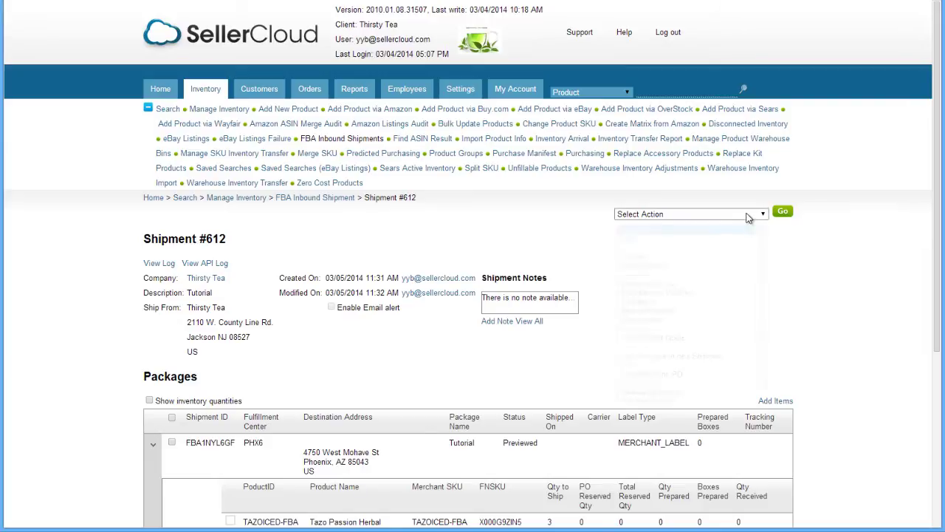
{"action": "left_click", "coordinate": [750, 342]}
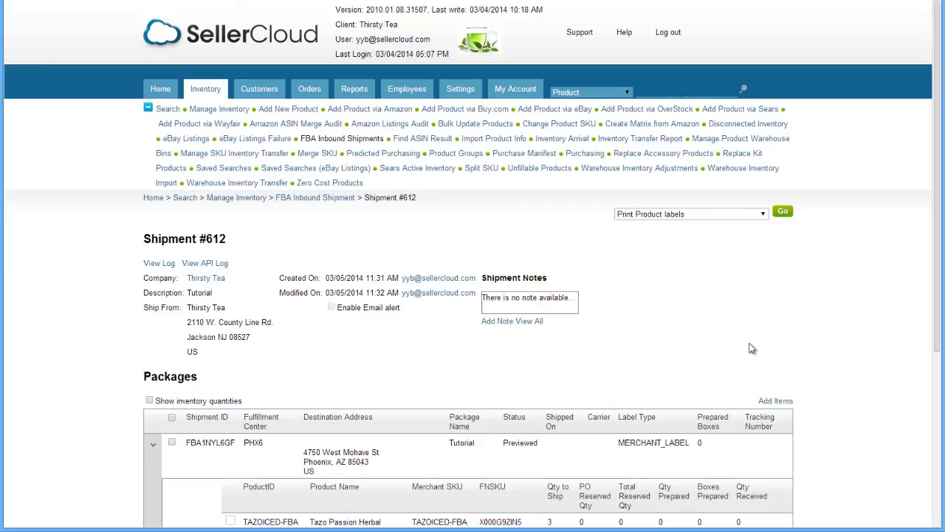
{"action": "left_click", "coordinate": [781, 213]}
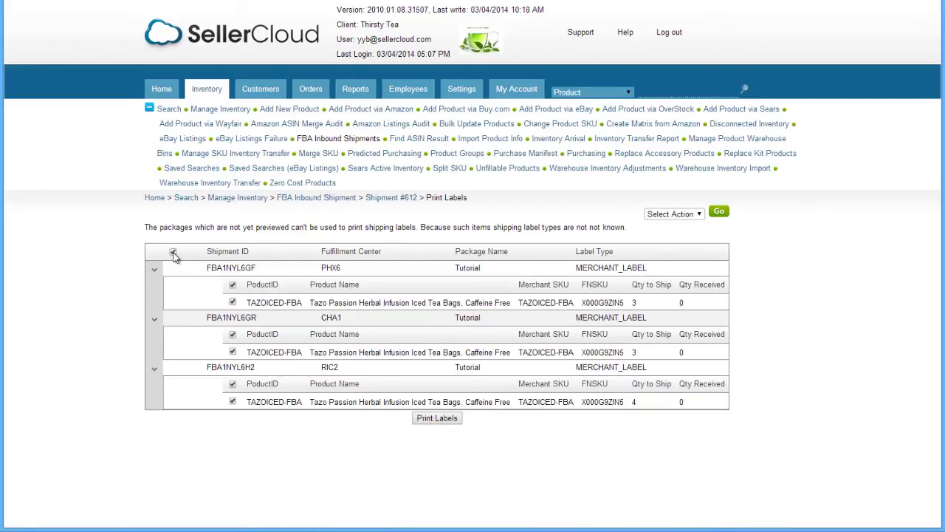
{"action": "left_click", "coordinate": [173, 252]}
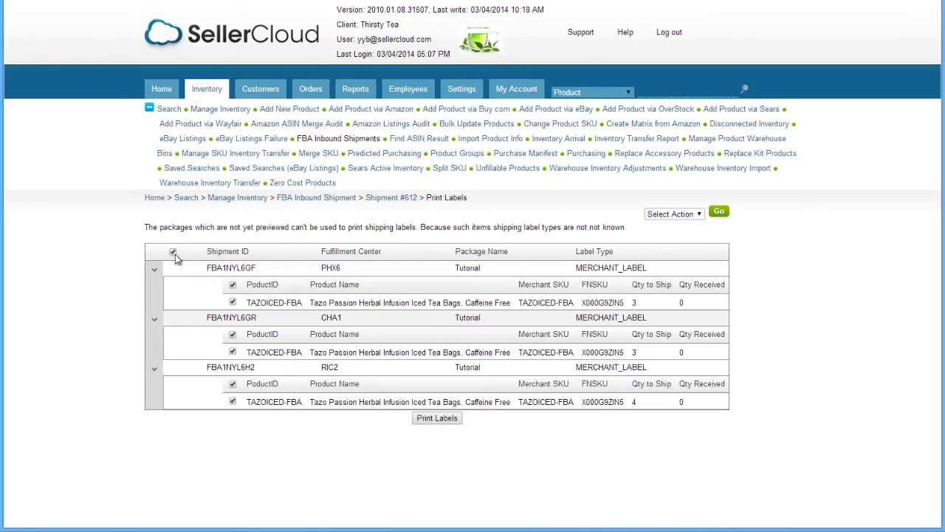
{"action": "left_click", "coordinate": [437, 419]}
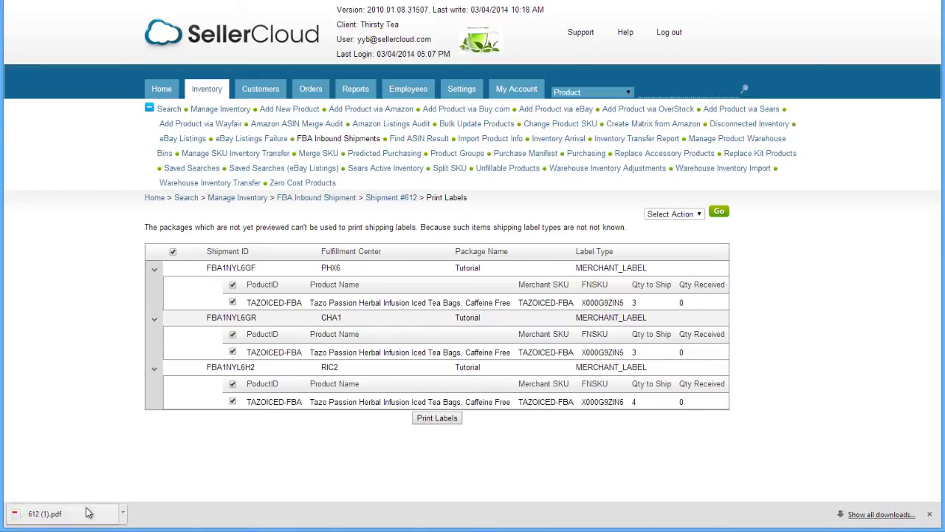
{"action": "left_click", "coordinate": [88, 513]}
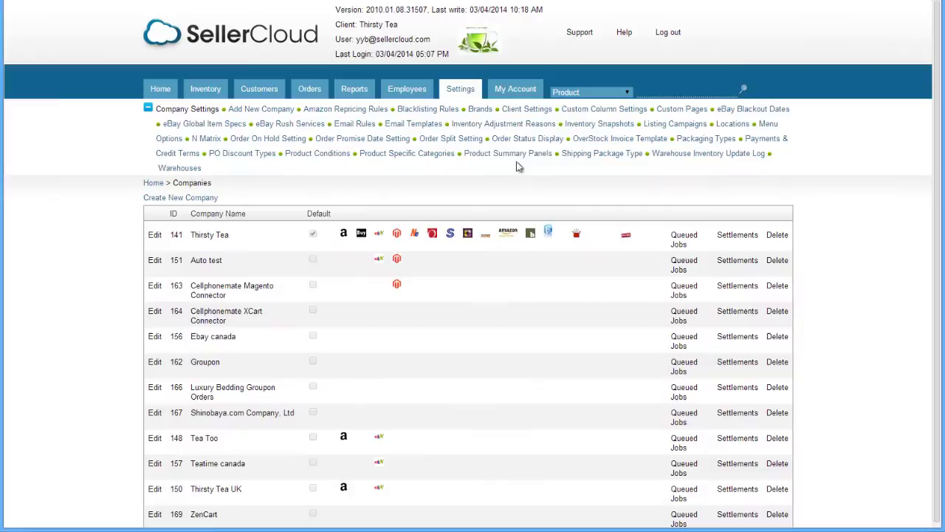
- Tick 'Enable Expiry date for Amazon FBA shipments' in Client Settings
{"action": "left_click", "coordinate": [528, 113]}
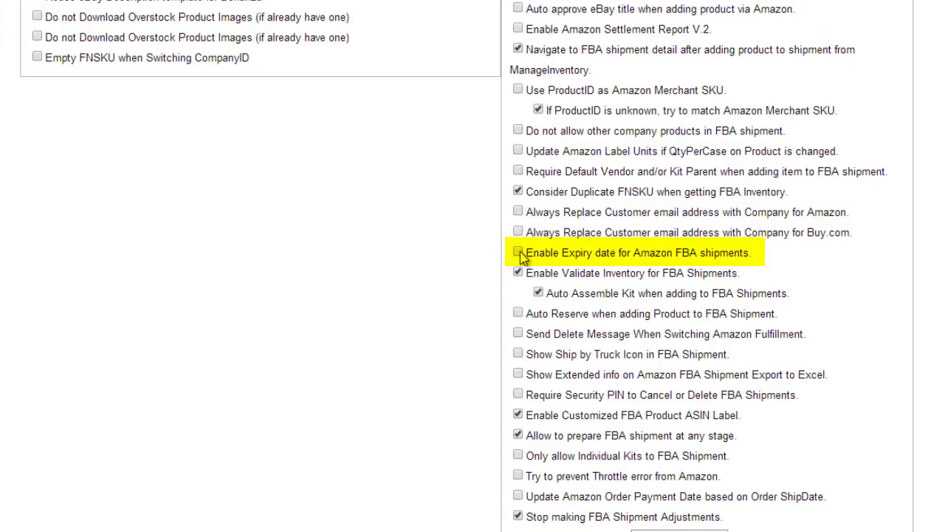
{"action": "left_click", "coordinate": [519, 253]}
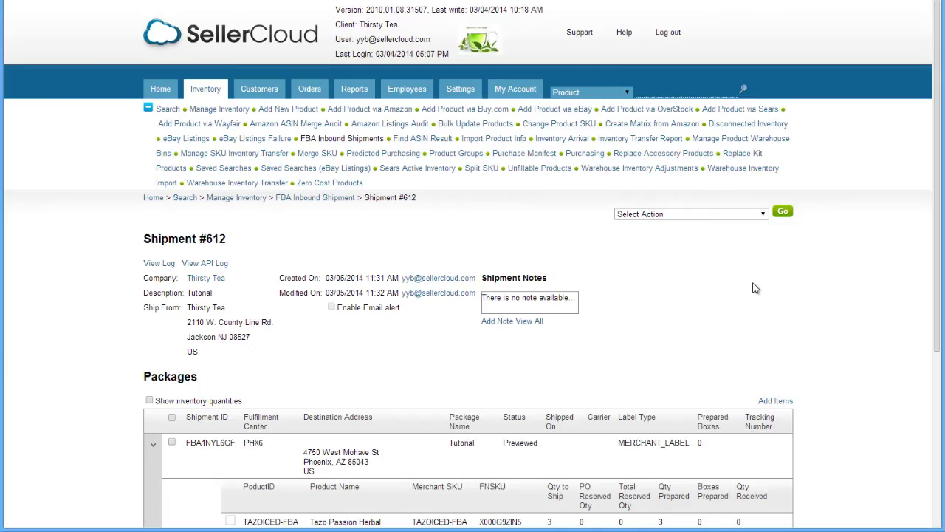
- Open shipment #612's Prepare Quantity page and pick the first TAZOICED-FBA product from Find
{"action": "left_click", "coordinate": [761, 214]}
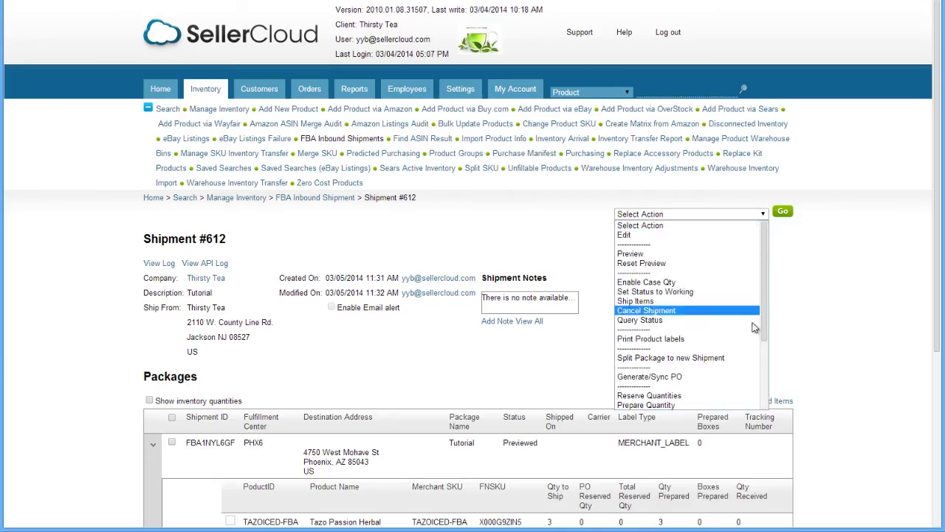
{"action": "left_click", "coordinate": [749, 405]}
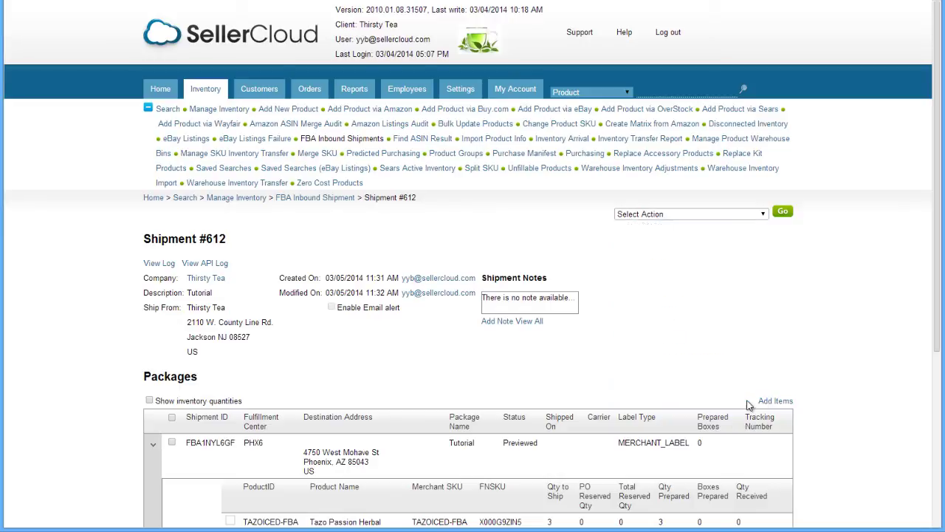
{"action": "left_click", "coordinate": [783, 213]}
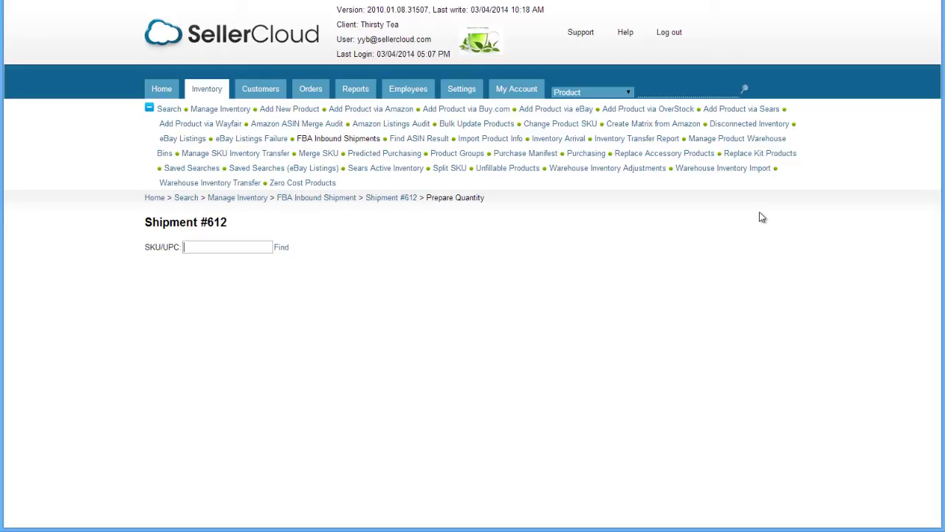
{"action": "left_click", "coordinate": [281, 248]}
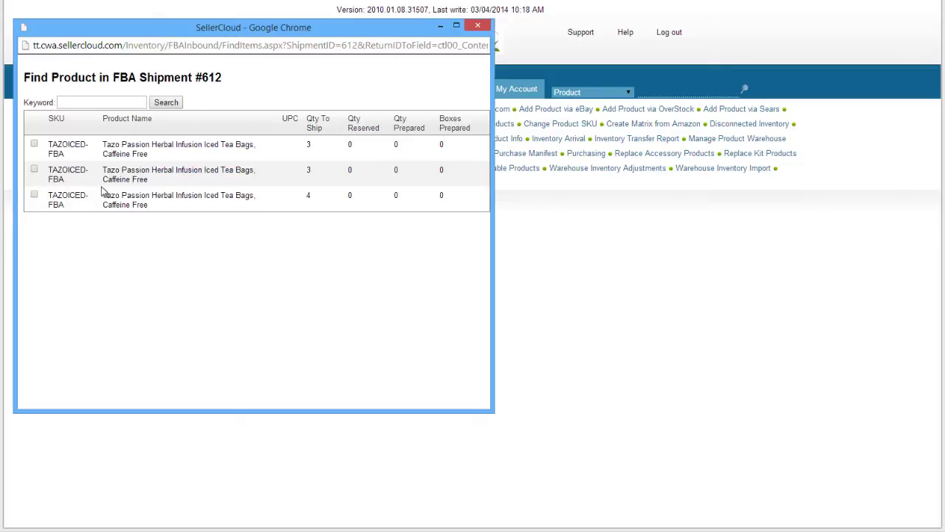
{"action": "left_click", "coordinate": [64, 148]}
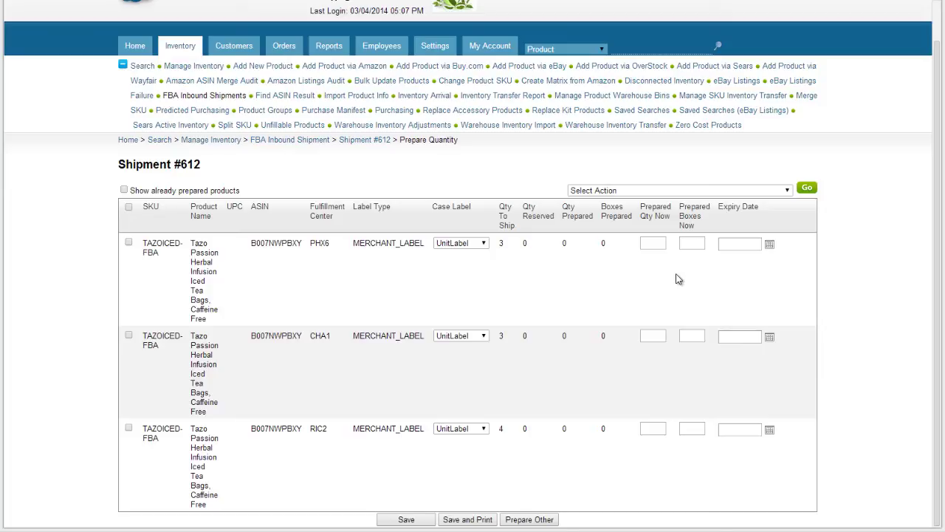
- Enter Prepared Qty 3 and expiry date 3/19/2014 on the first TAZOICED-FBA row
{"action": "left_click", "coordinate": [663, 244]}
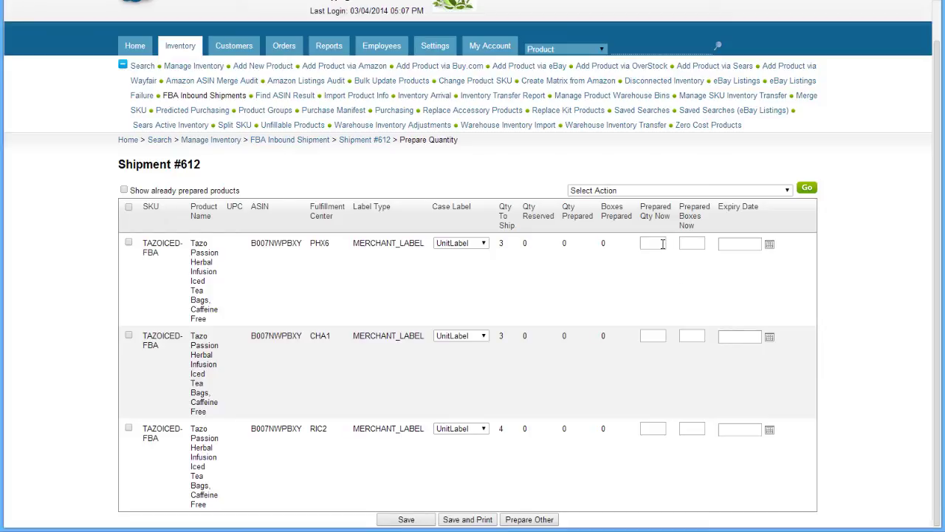
{"action": "type", "text": "3"}
{"action": "left_click", "coordinate": [772, 246]}
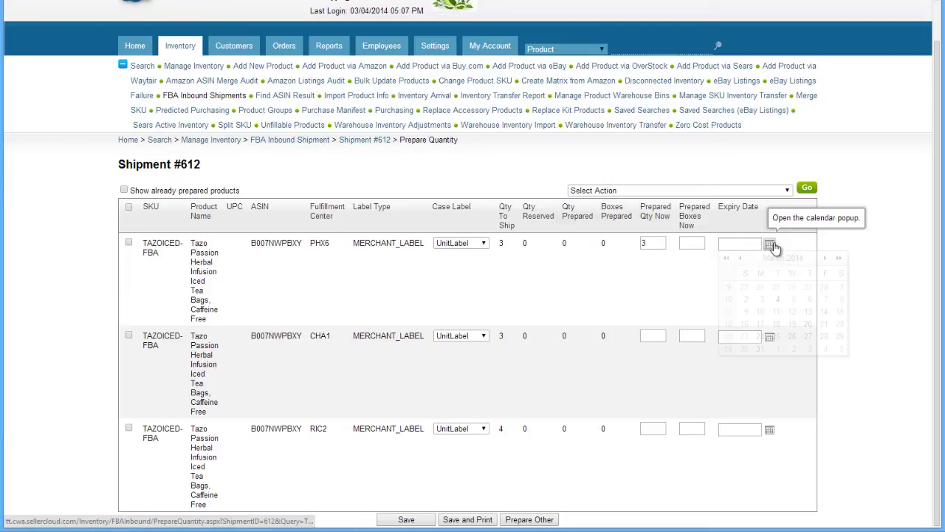
{"action": "left_click", "coordinate": [796, 326]}
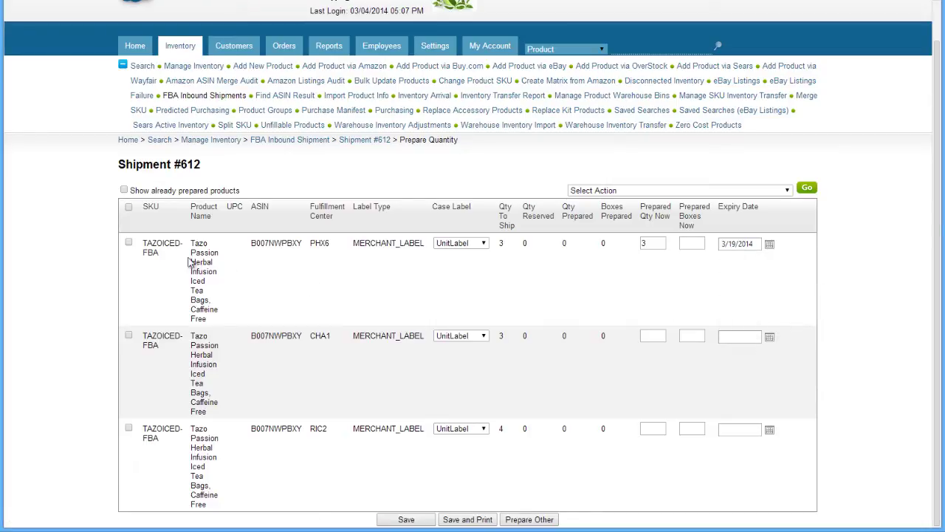
- Save the first row with Save and Print, then open its FBA label PDF
{"action": "left_click", "coordinate": [128, 242]}
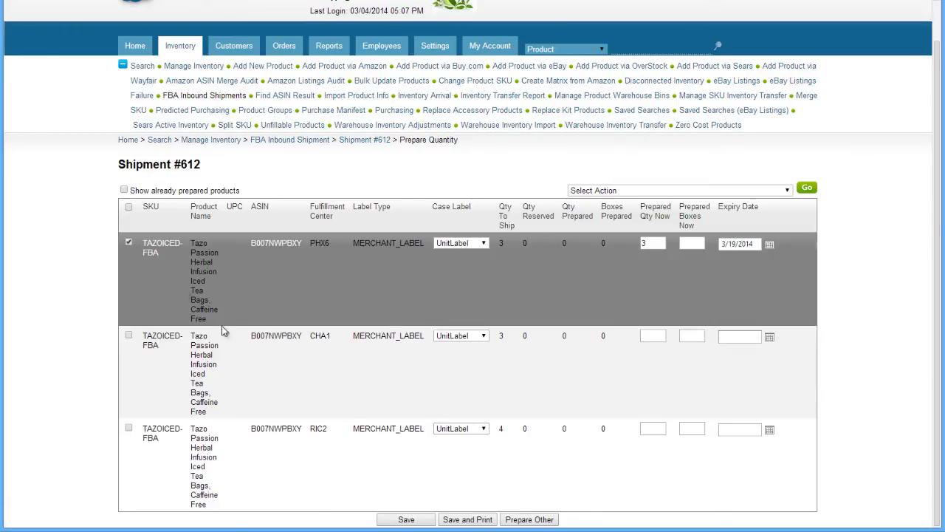
{"action": "left_click", "coordinate": [468, 519]}
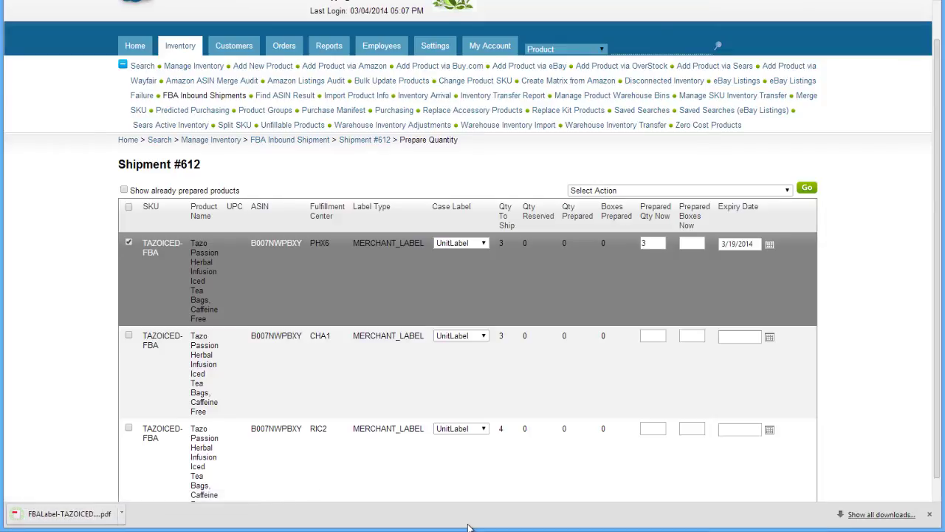
{"action": "left_click", "coordinate": [107, 514]}
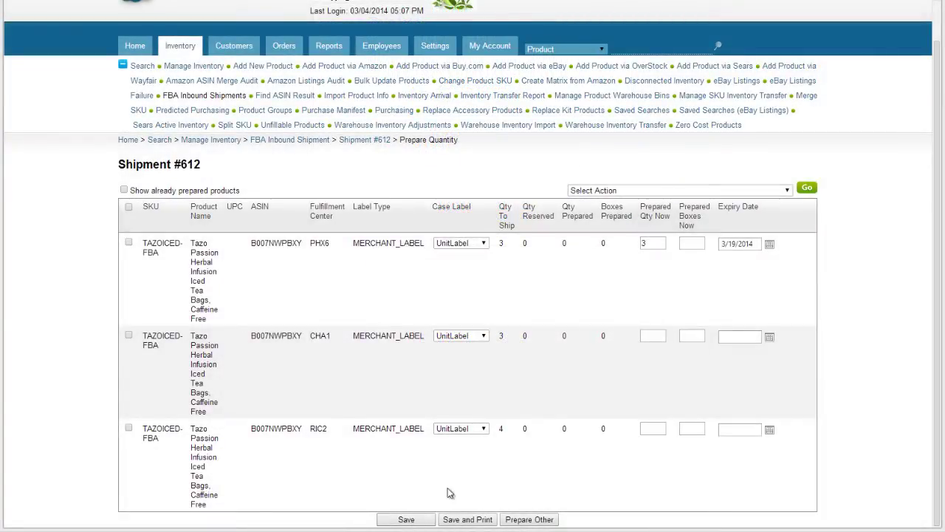
{"action": "left_click", "coordinate": [700, 191]}
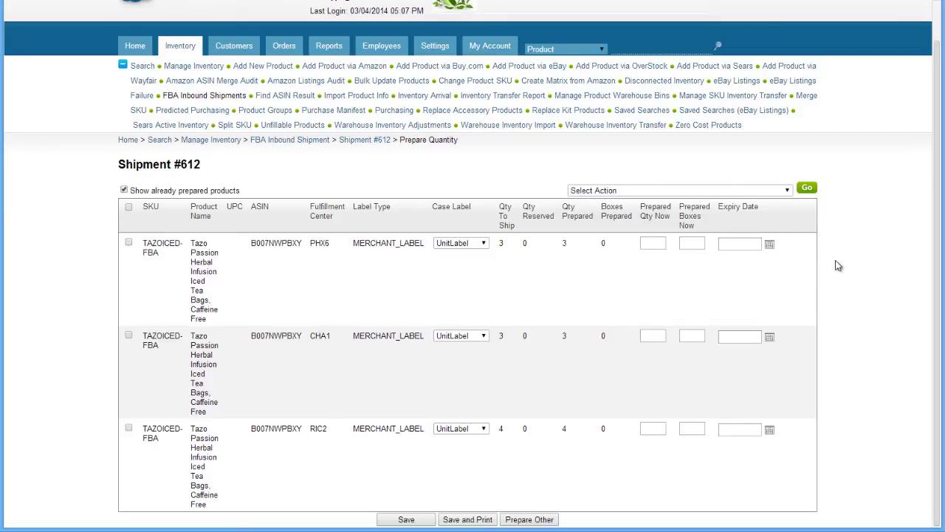
- Paste and save three serial numbers for the first TAZOICED-FBA product under Manage Serials
{"action": "left_click", "coordinate": [767, 190]}
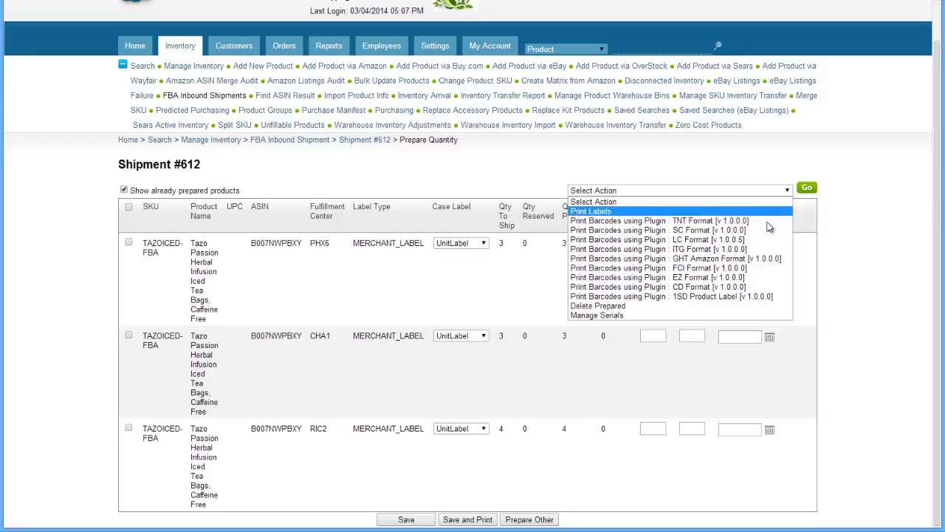
{"action": "left_click", "coordinate": [772, 315]}
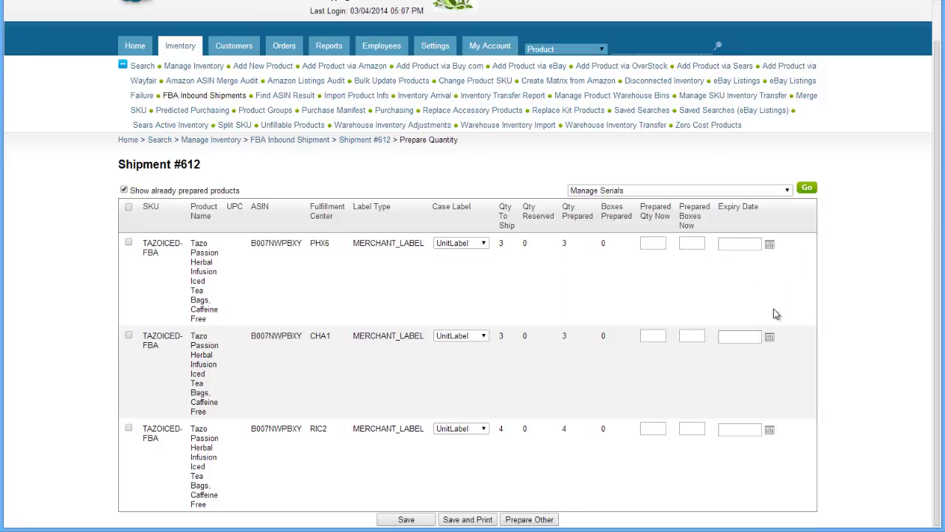
{"action": "left_click", "coordinate": [810, 189]}
{"action": "left_click", "coordinate": [244, 249]}
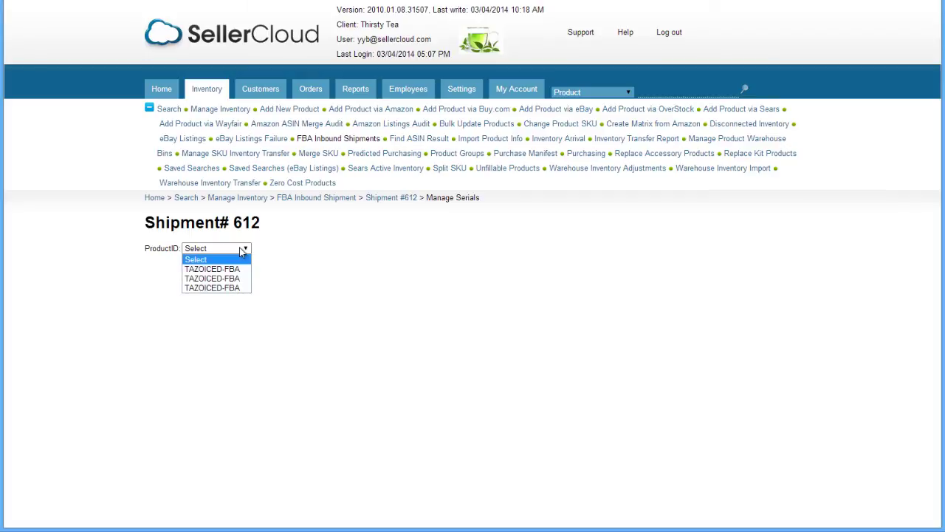
{"action": "left_click", "coordinate": [214, 269]}
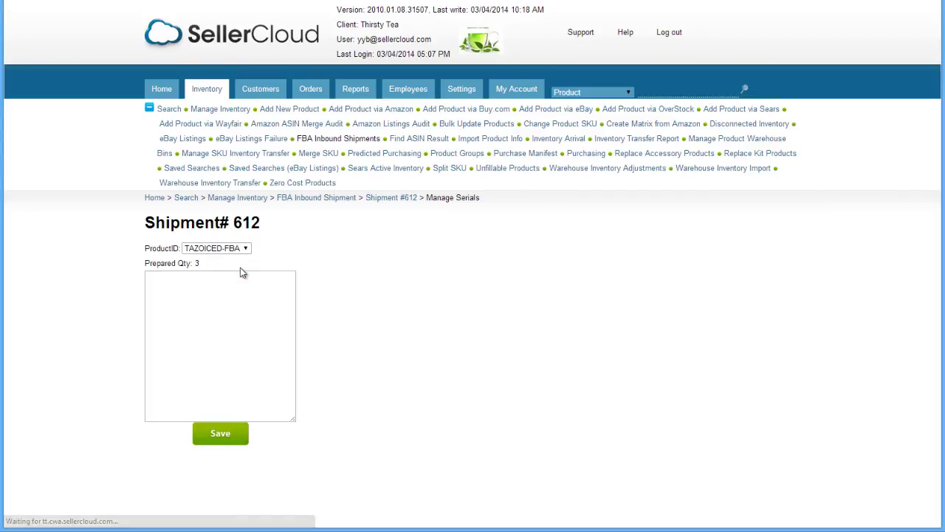
{"action": "left_click", "coordinate": [238, 280]}
{"action": "key", "text": "ctrl+v"}
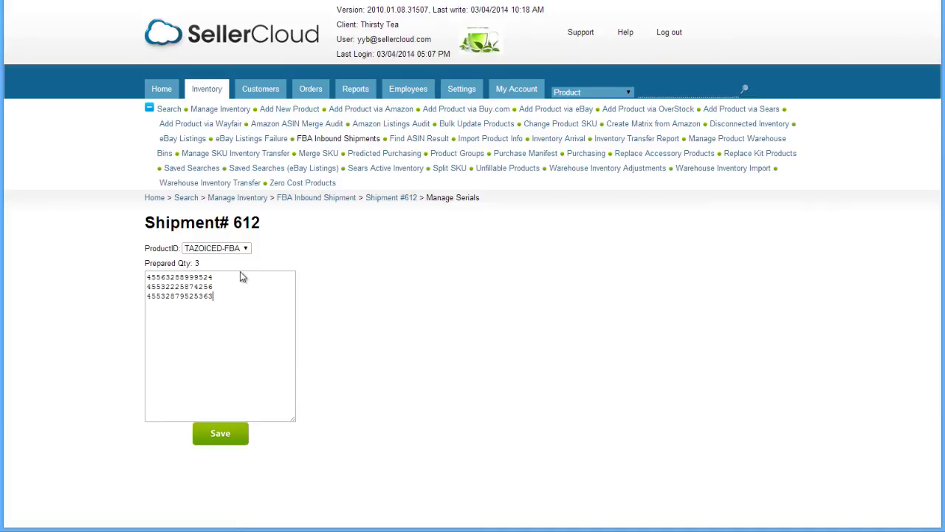
{"action": "left_click", "coordinate": [215, 441]}
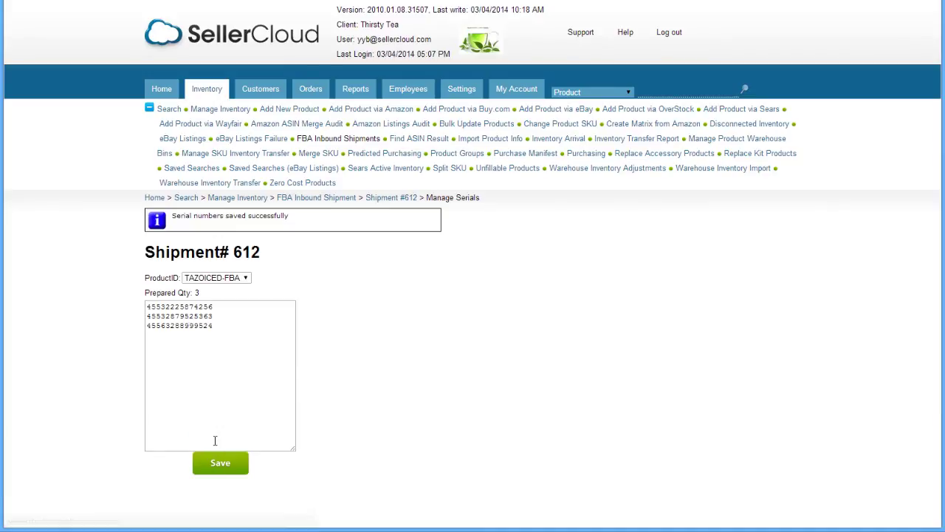